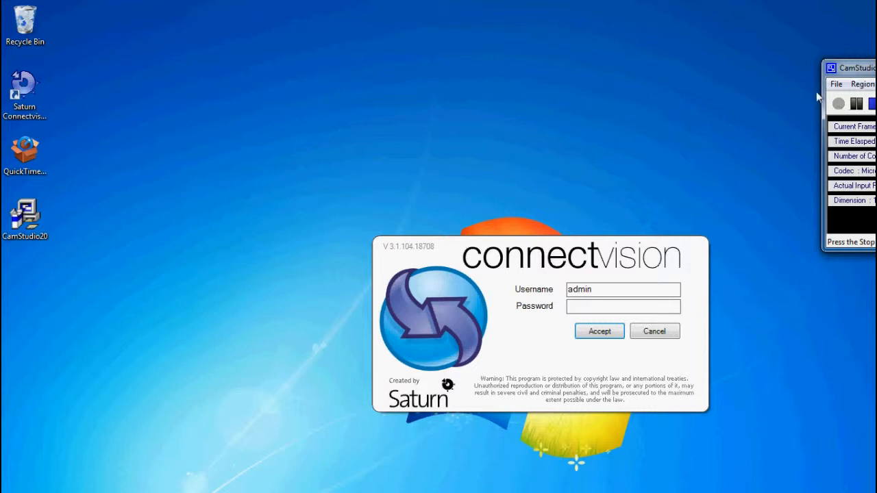
- Log in to Connectvision by entering the administrator password
left_click(605, 307)
type("admin")
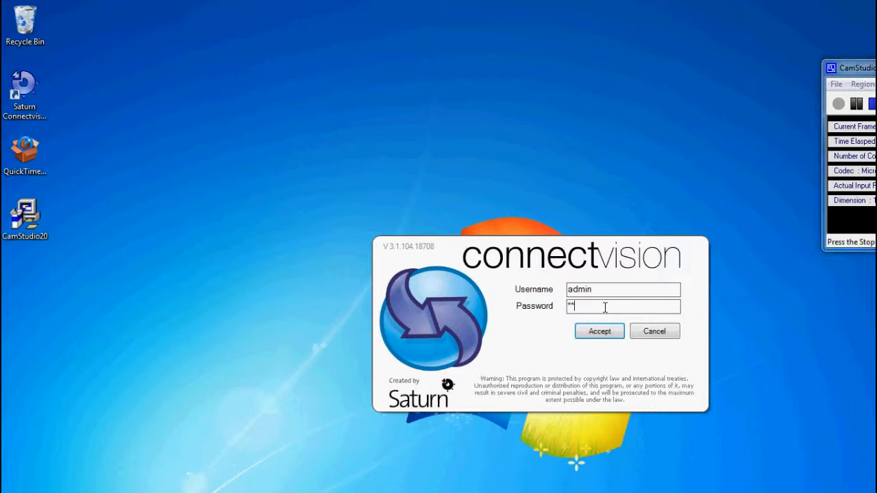
key("Return")
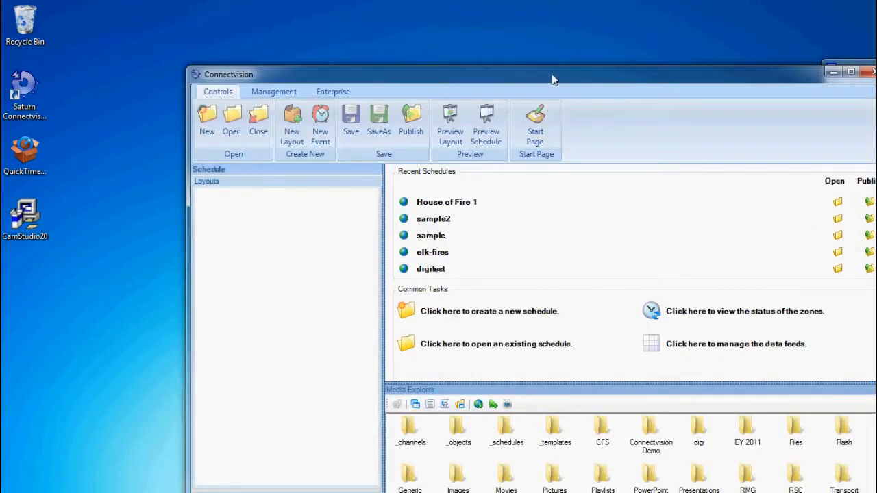
- Move and enlarge the main window to show more media folders, glancing at the Management and Enterprise tabs
left_click_drag(552, 74, 383, 25)
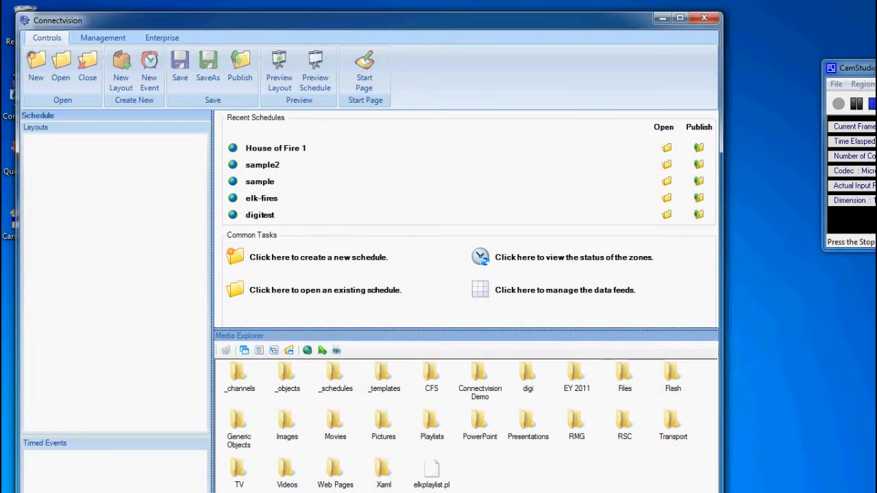
left_click_drag(721, 492, 788, 483)
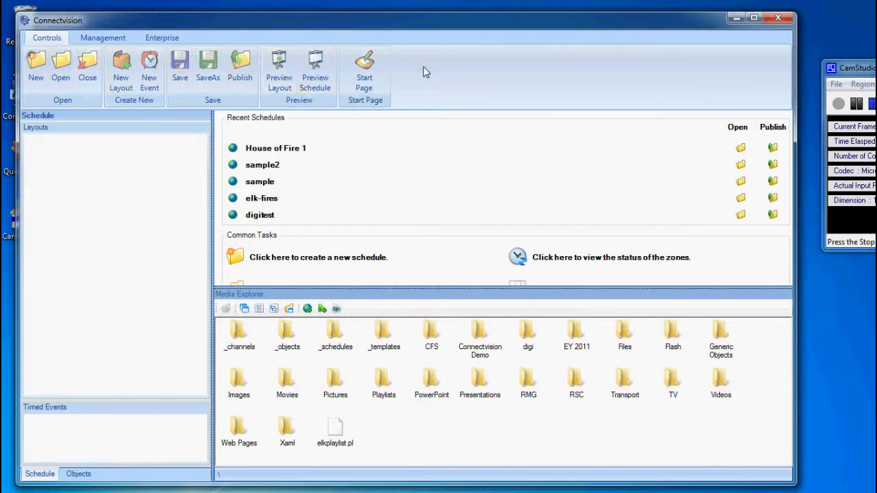
left_click(112, 40)
left_click(152, 38)
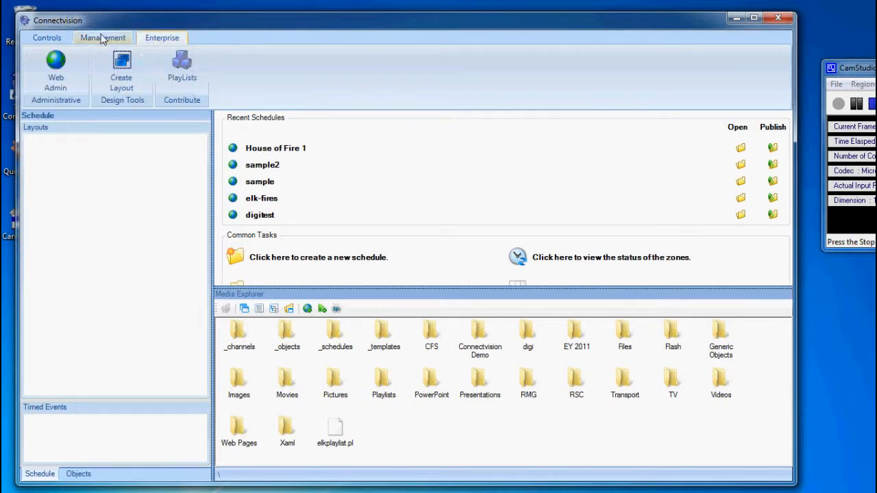
left_click(60, 40)
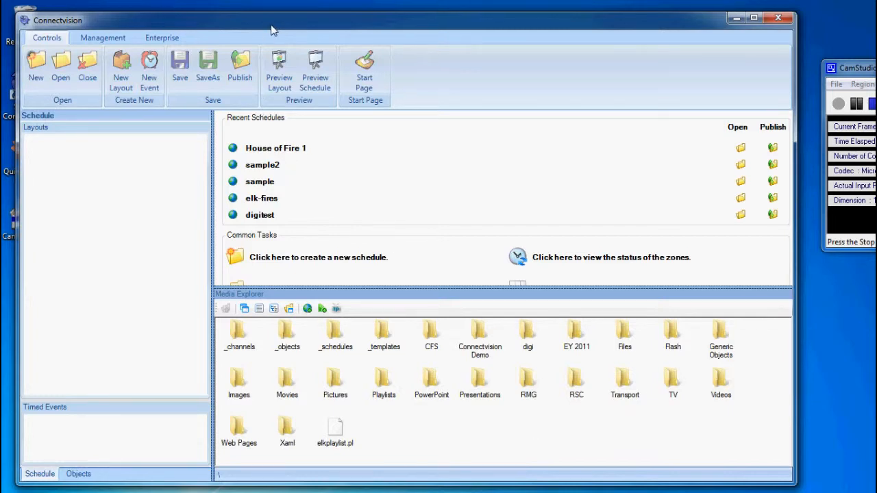
left_click_drag(271, 30, 279, 41)
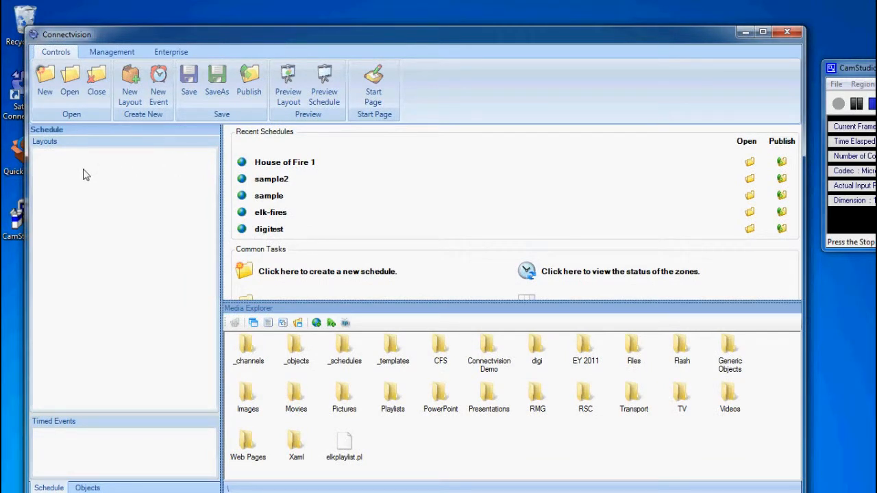
- Create a new schedule with a Full Screen 1360x768 layout
left_click(45, 81)
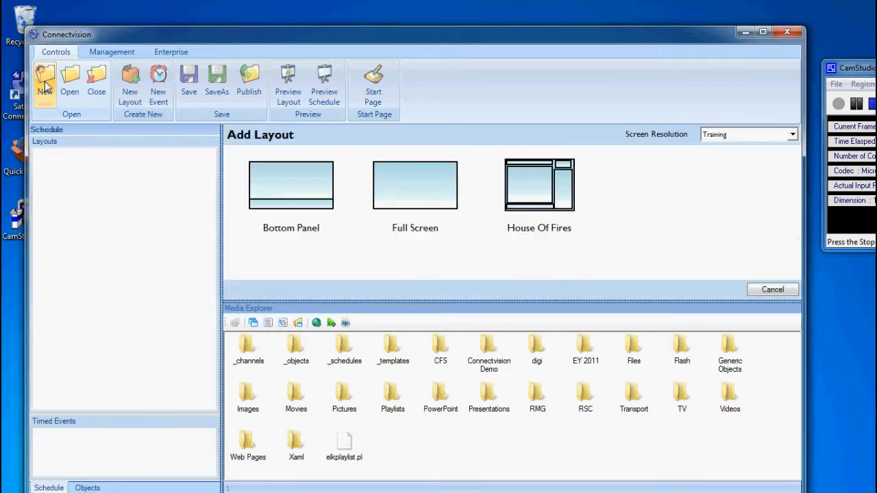
left_click(405, 203)
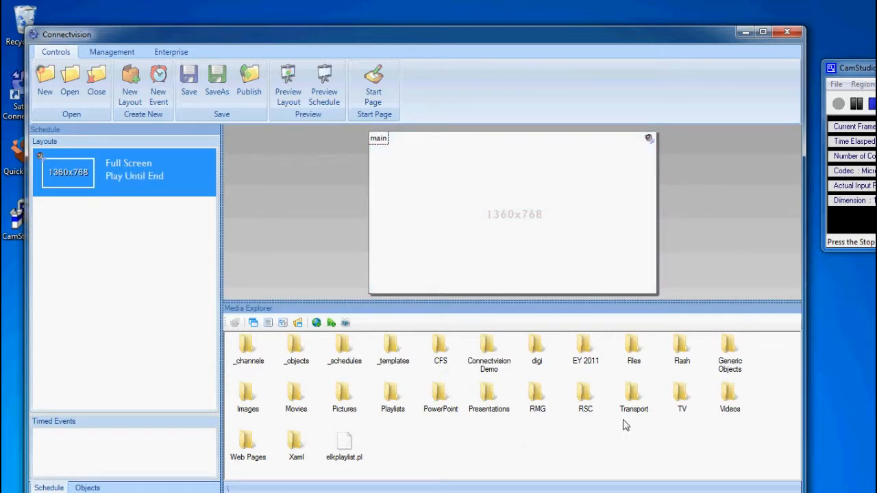
- Place bukiki-fireplace.jpg through suncrest-surrounds from Connectvision Demo > fires into the main zone
double_click(486, 343)
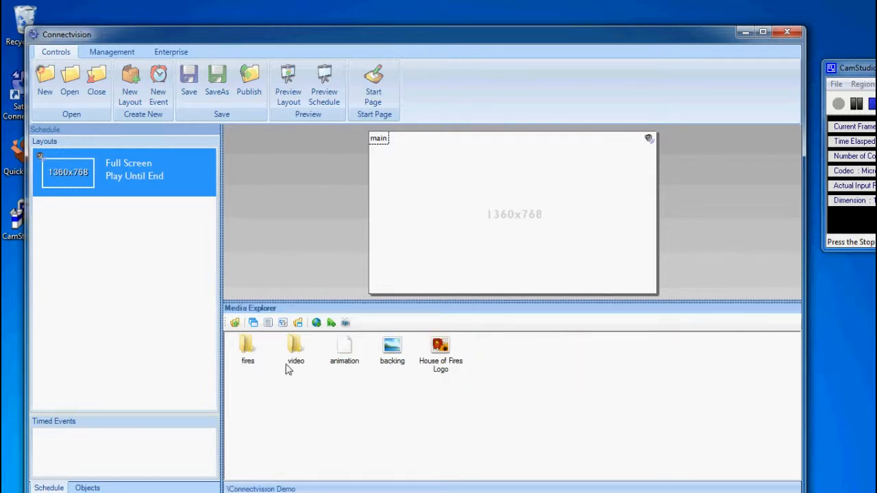
left_click(246, 348)
double_click(247, 348)
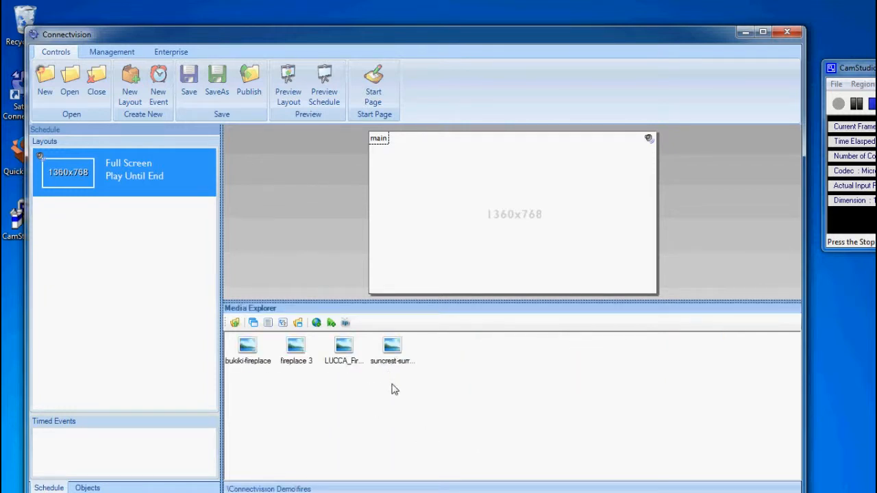
left_click_drag(433, 354, 451, 218)
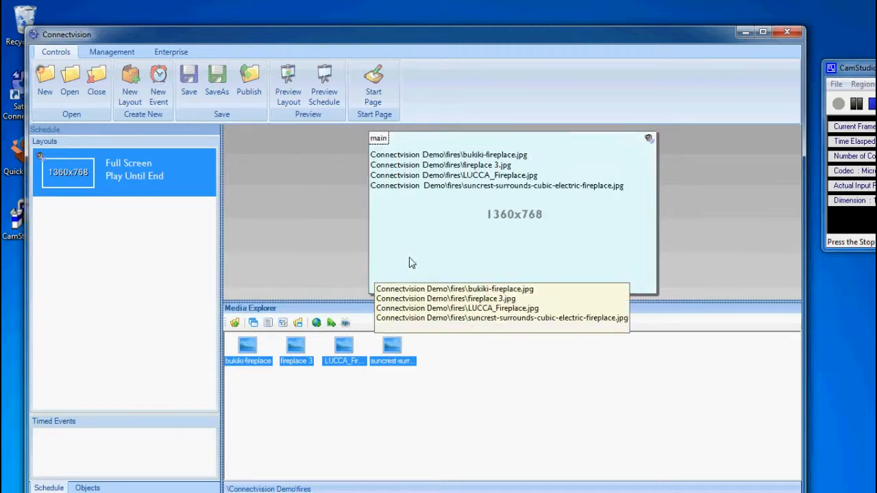
double_click(423, 246)
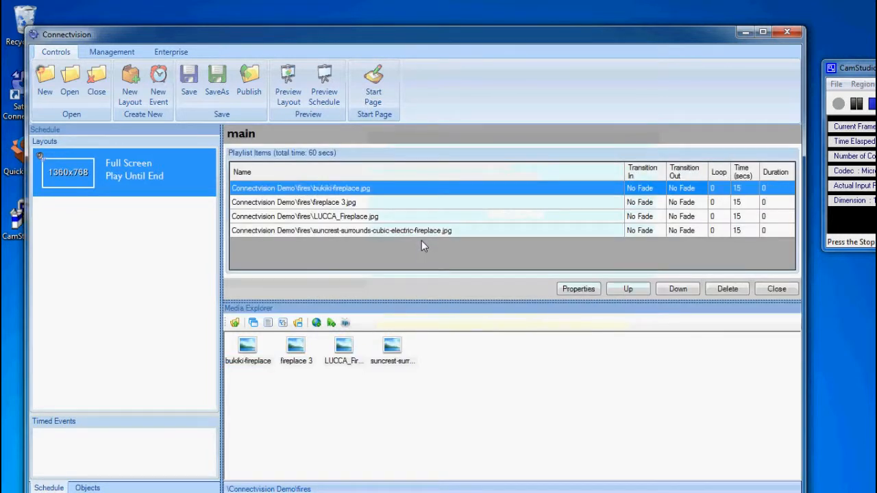
left_click(465, 204)
left_click(463, 216)
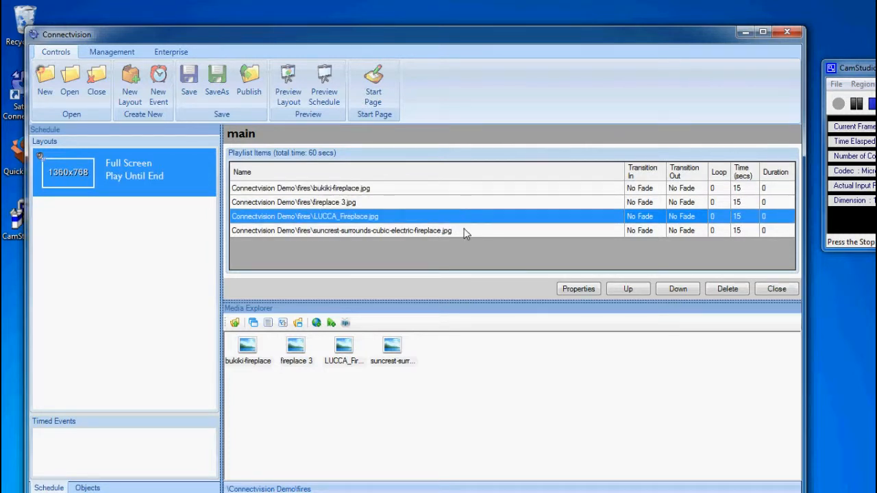
left_click(471, 230)
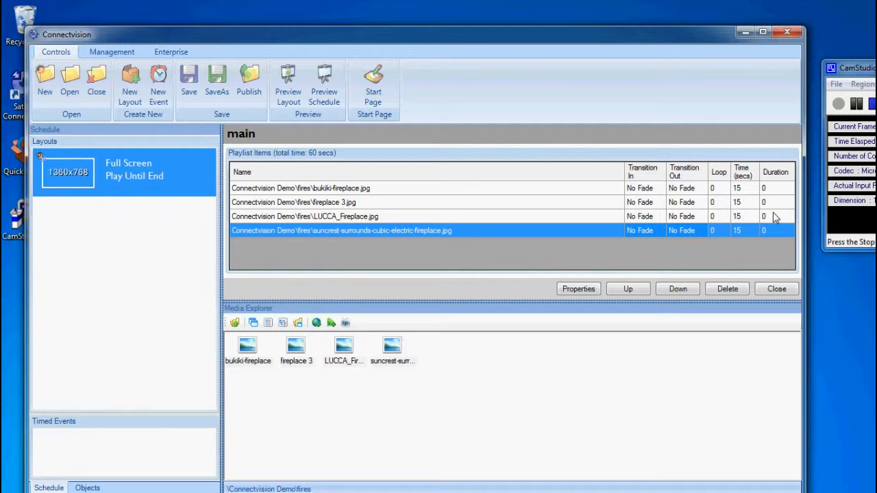
left_click_drag(665, 43, 664, 31)
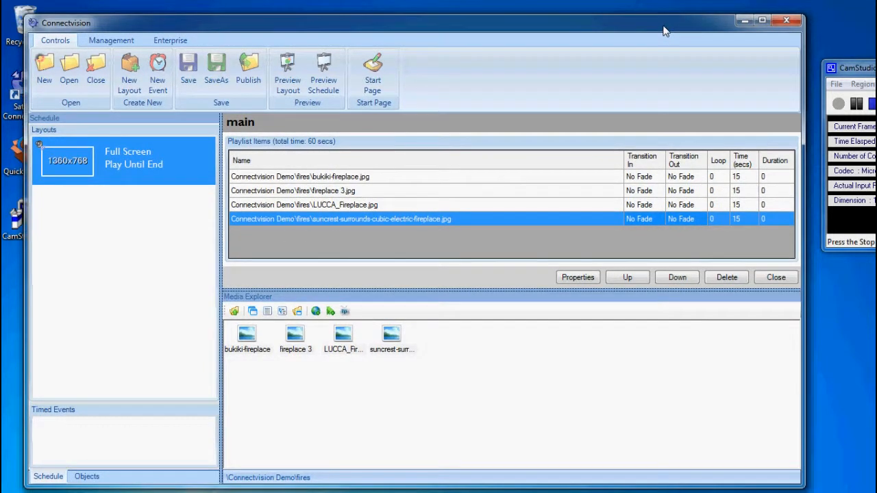
left_click(773, 278)
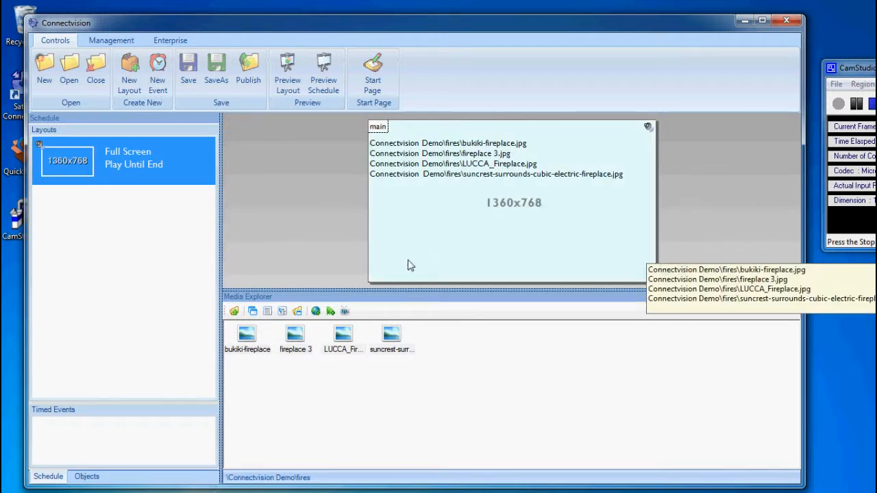
- Preview the schedule full screen as it cycles through the fireplace images, then exit
left_click(322, 87)
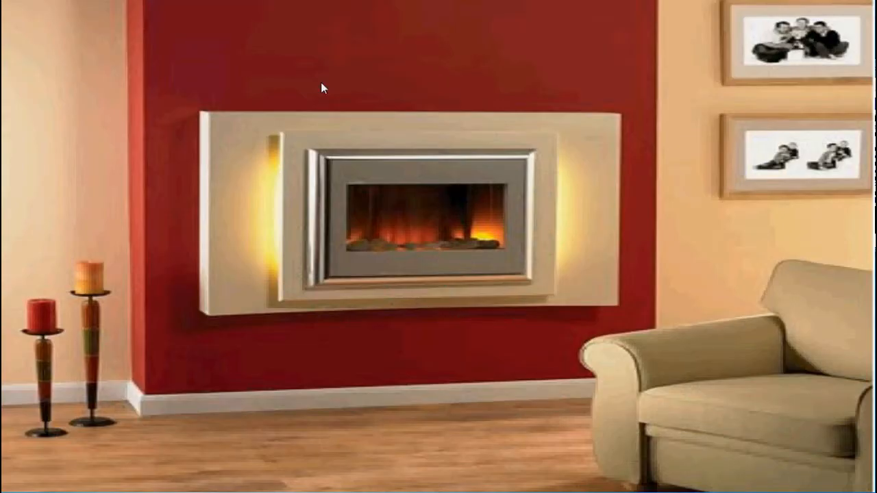
key("Escape")
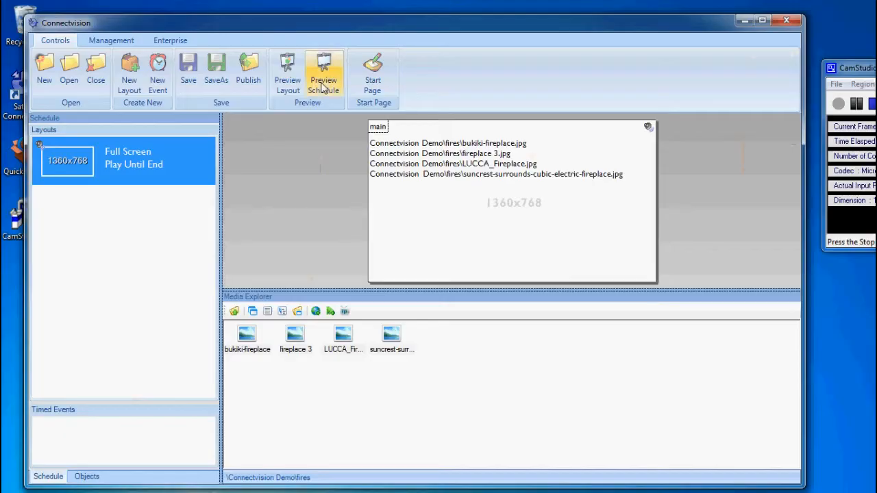
- Reopen the main zone playlist and set Transition In to Fades In for the first two images
double_click(409, 214)
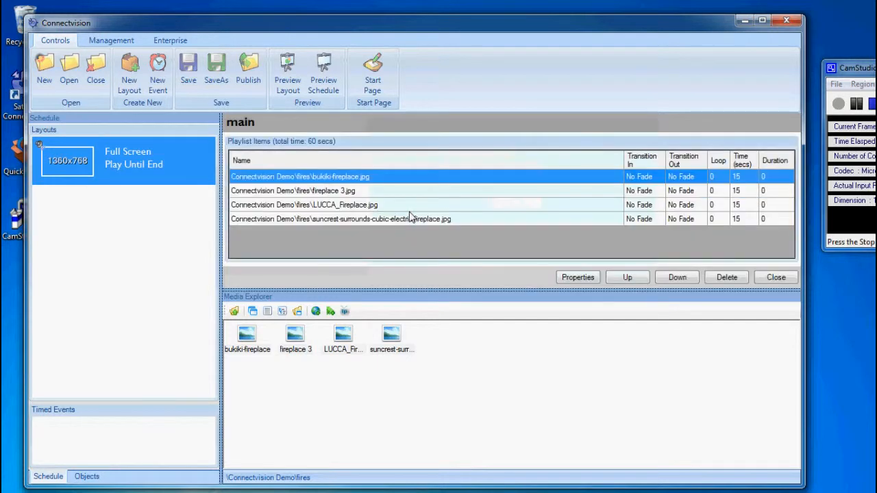
double_click(656, 181)
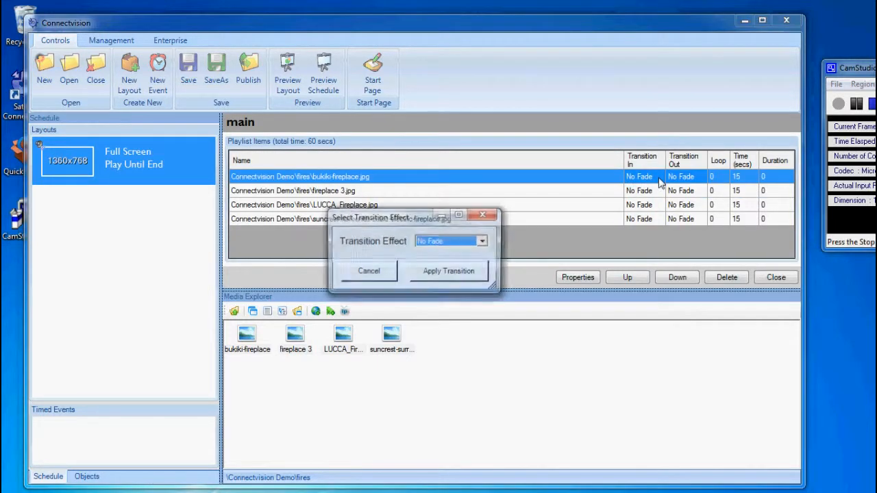
left_click(483, 241)
left_click(471, 259)
left_click(472, 272)
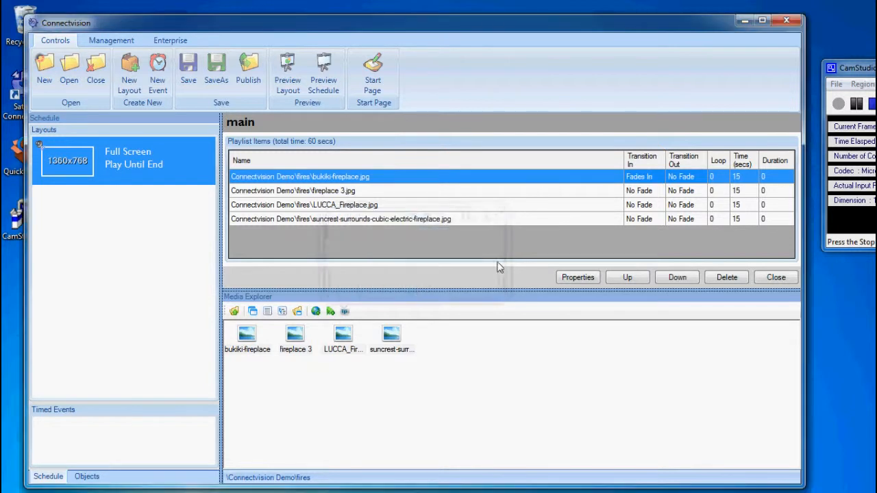
double_click(658, 192)
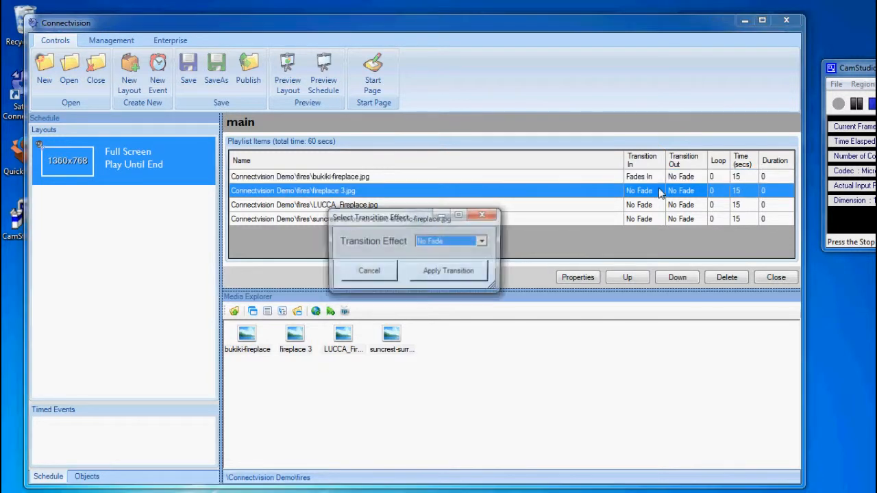
left_click(484, 242)
left_click(471, 259)
left_click(473, 271)
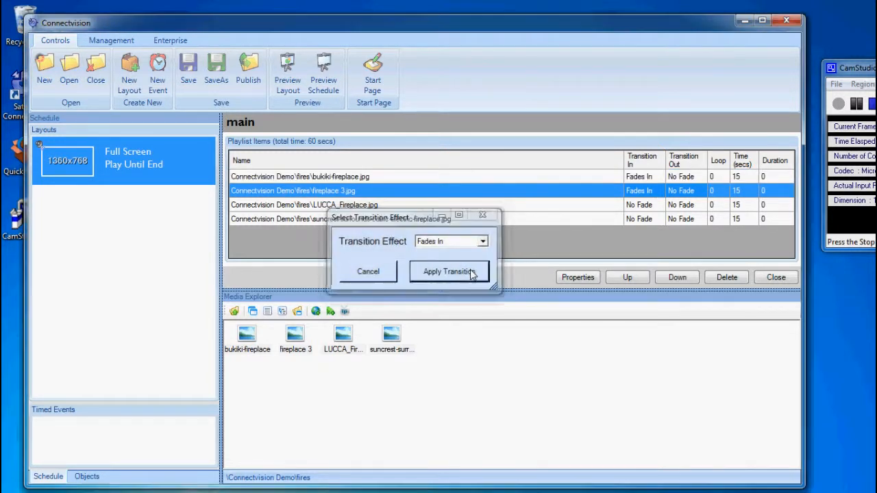
- Set Transition In to Fades In for the LUCCA_Fireplace and suncrest images
double_click(658, 205)
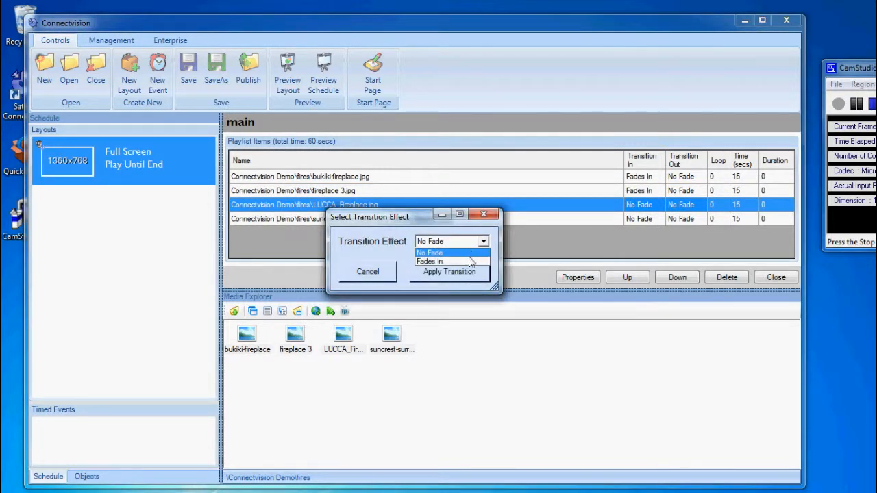
left_click(430, 255)
left_click(468, 267)
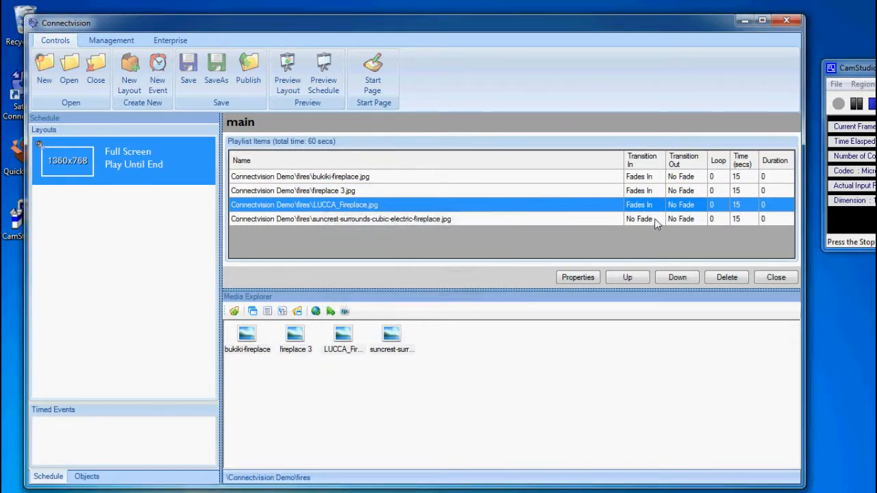
double_click(653, 218)
left_click(483, 241)
left_click(430, 261)
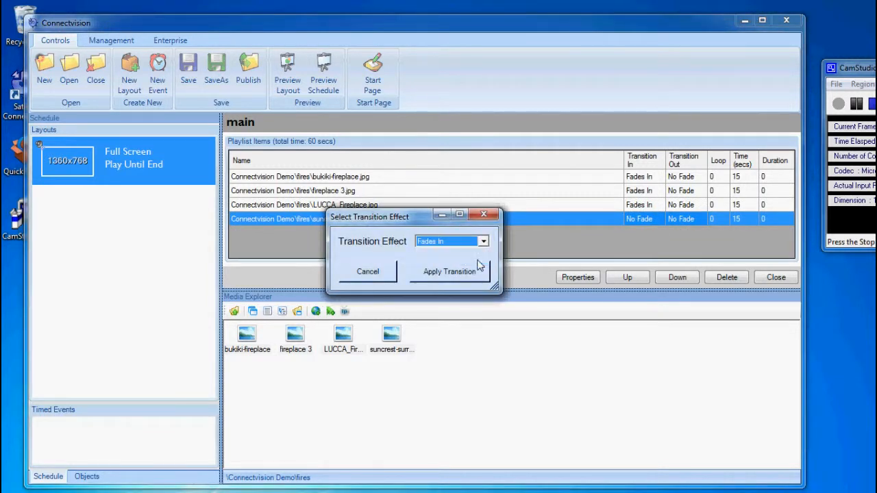
left_click(480, 271)
- Set Transition Out to Fades Out for the bukiki and fireplace 3 images
double_click(694, 179)
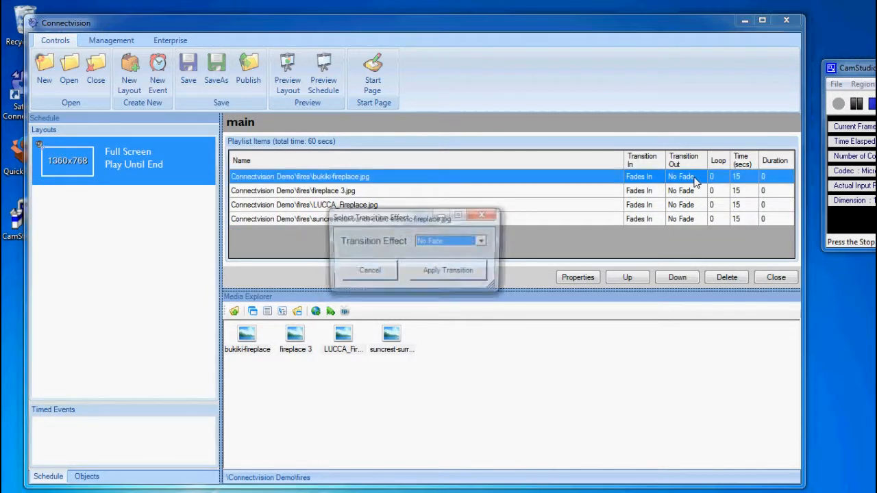
left_click(483, 241)
left_click(430, 261)
left_click(478, 275)
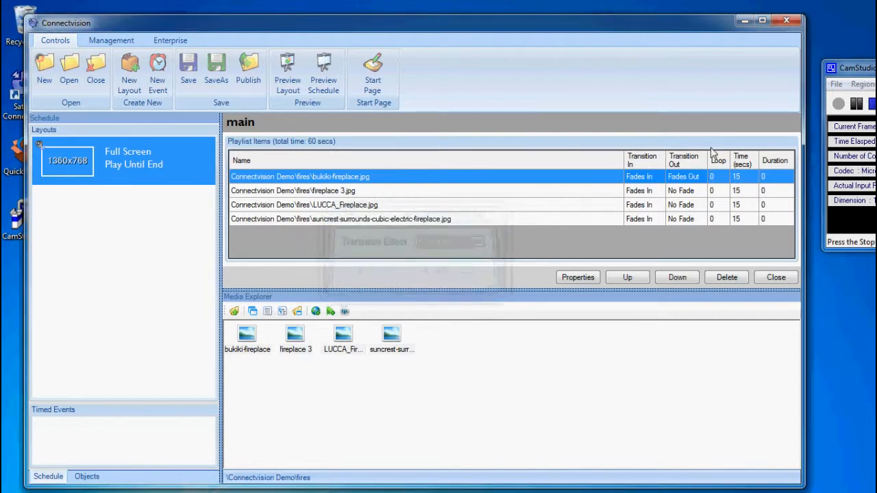
double_click(694, 192)
left_click(483, 241)
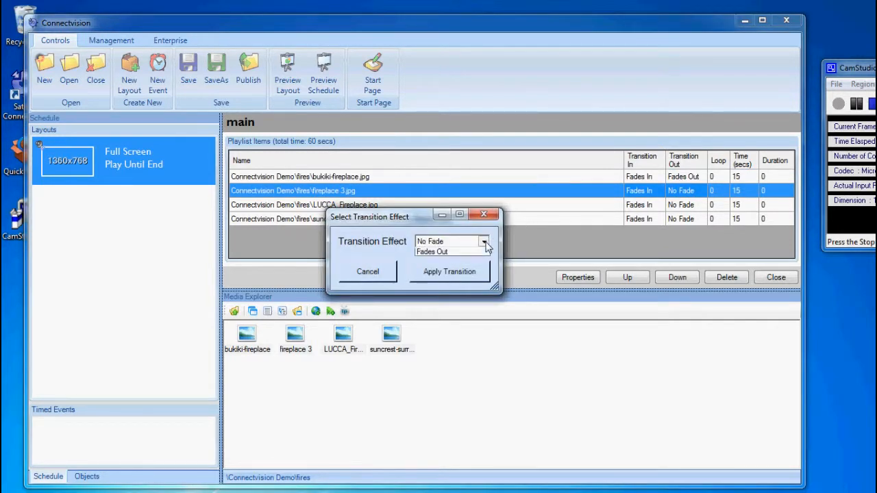
left_click(480, 261)
left_click(477, 274)
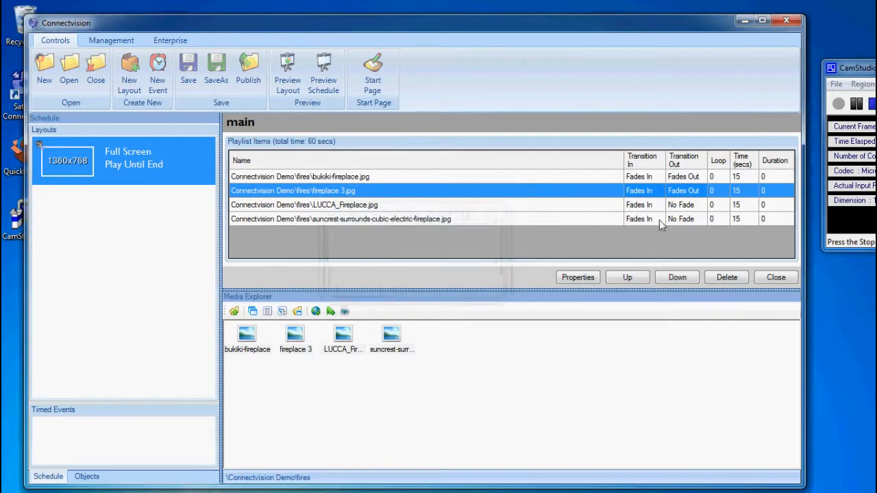
- Set Transition Out to Fades Out for the LUCCA_Fireplace and suncrest images
double_click(703, 205)
left_click(483, 241)
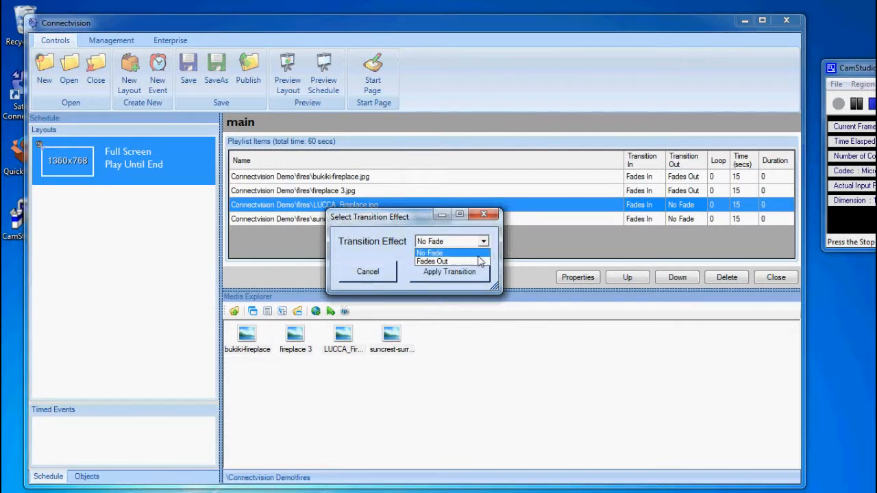
left_click(480, 261)
left_click(478, 271)
double_click(690, 219)
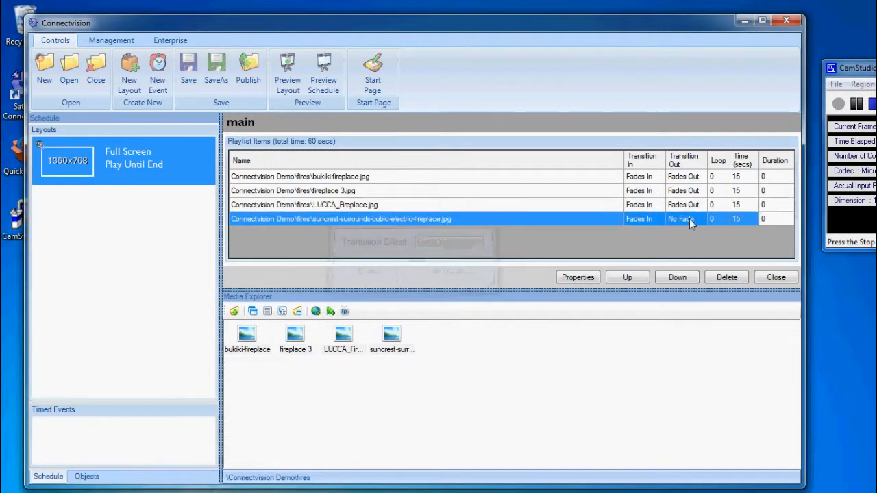
left_click(484, 241)
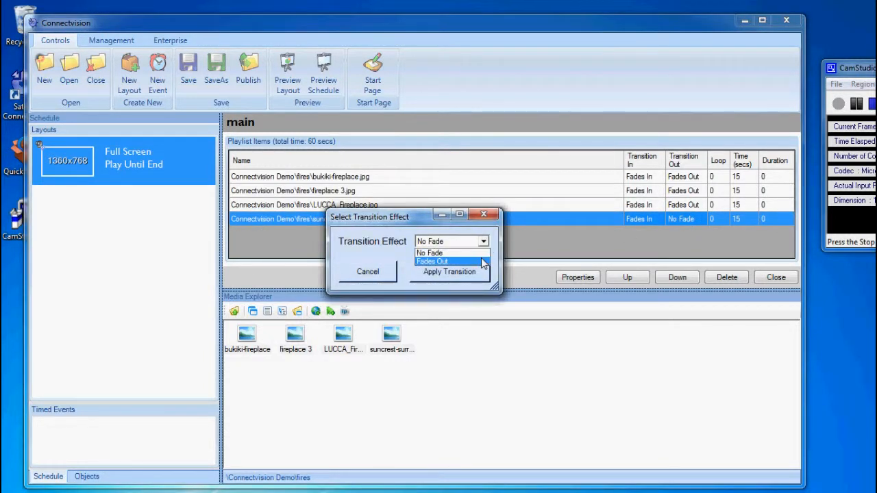
left_click(481, 261)
left_click(478, 272)
double_click(747, 179)
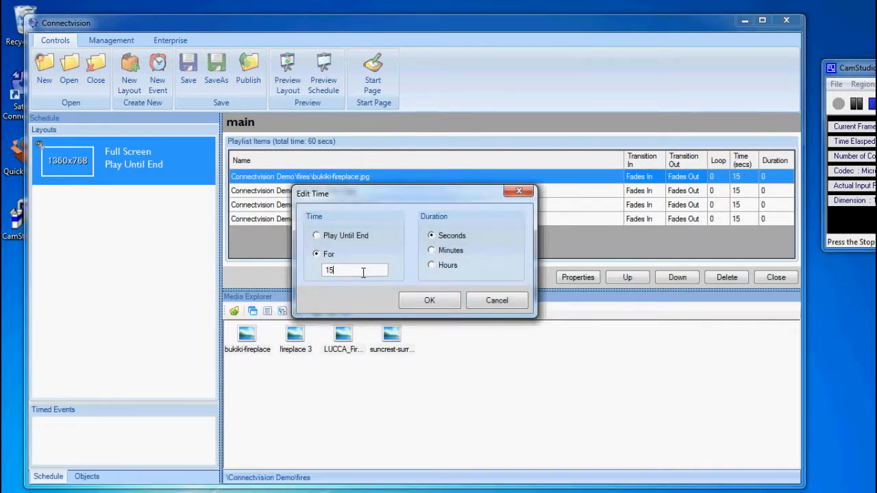
- Set the bukiki, fireplace 3, LUCCA_Fireplace and suncrest images to 10 seconds each
type("10")
left_click(426, 300)
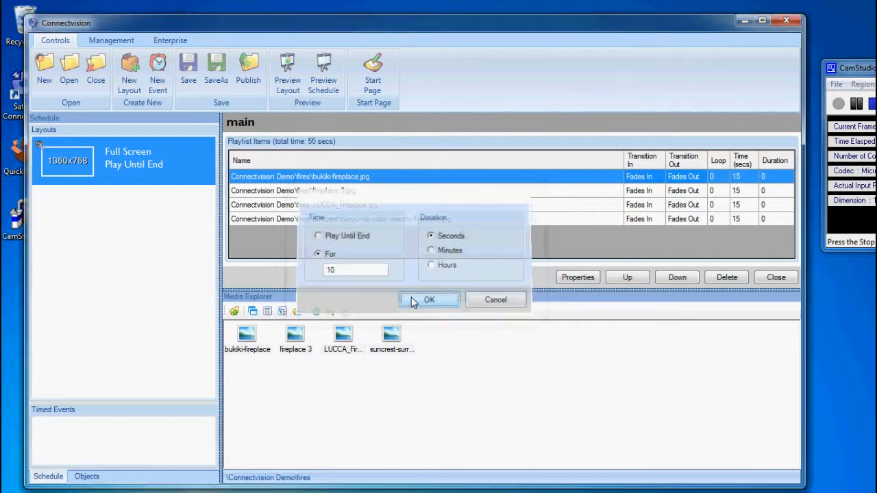
double_click(740, 190)
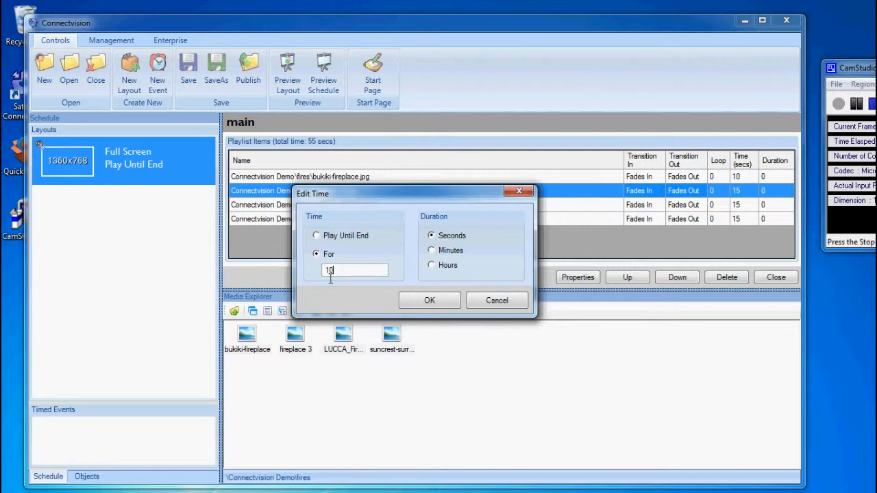
left_click(406, 301)
double_click(743, 206)
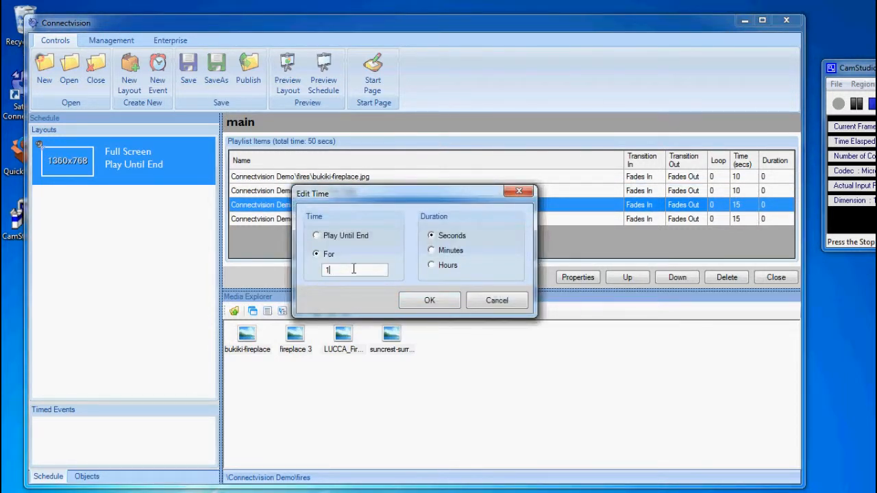
type("10")
left_click(408, 300)
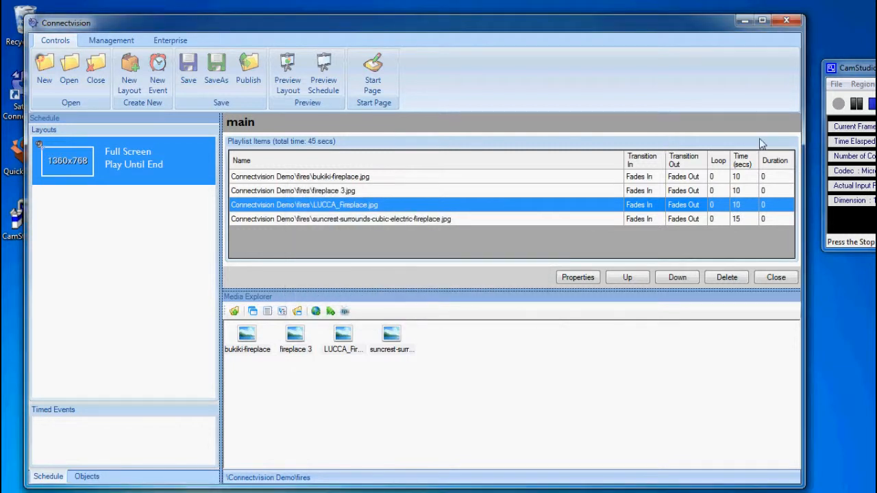
double_click(741, 218)
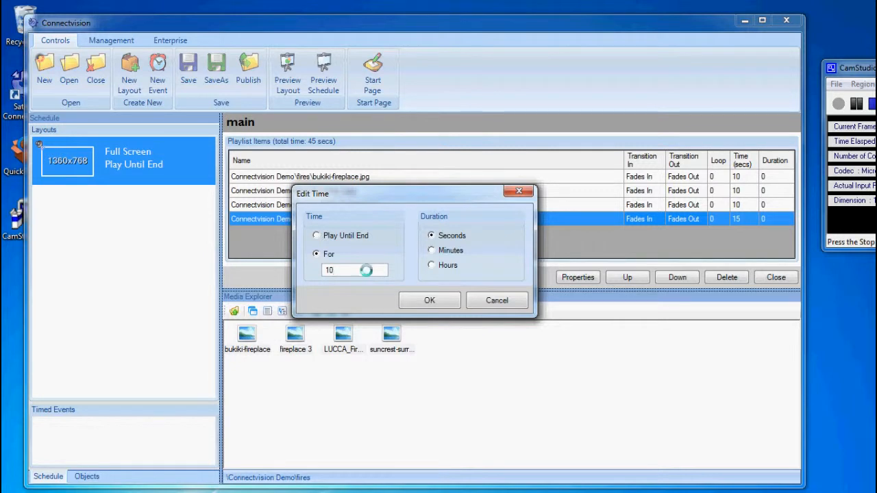
left_click(422, 302)
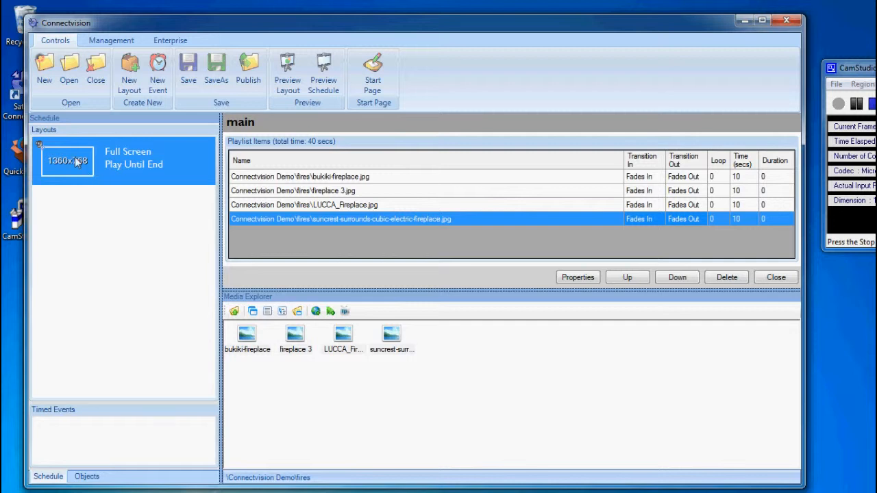
- Close the playlist editor and watch the fading fireplace slideshow preview full screen, then exit
left_click(776, 277)
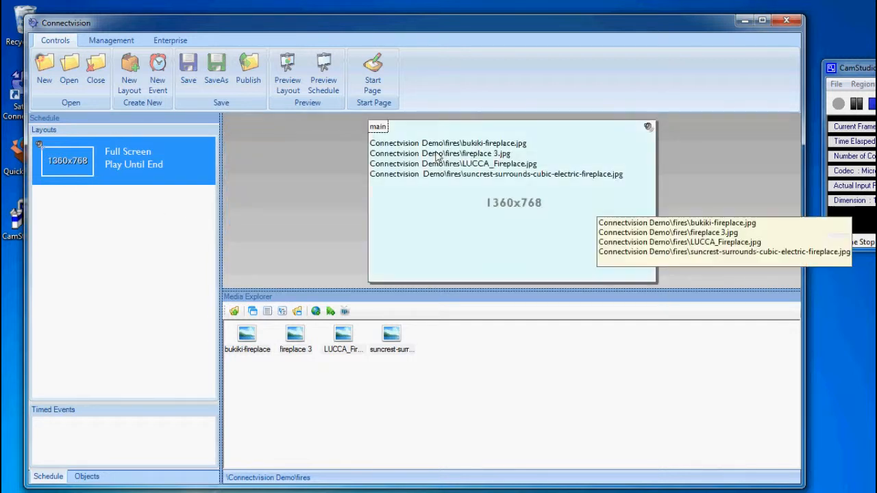
left_click(327, 70)
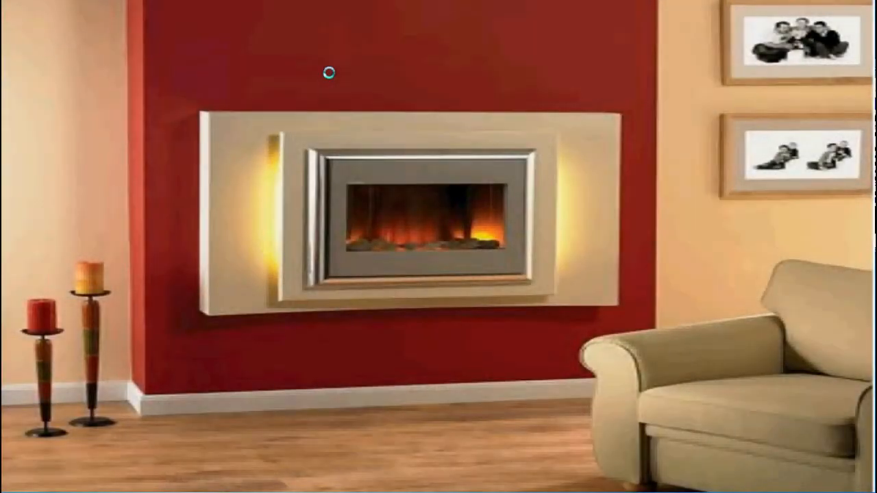
key("Escape")
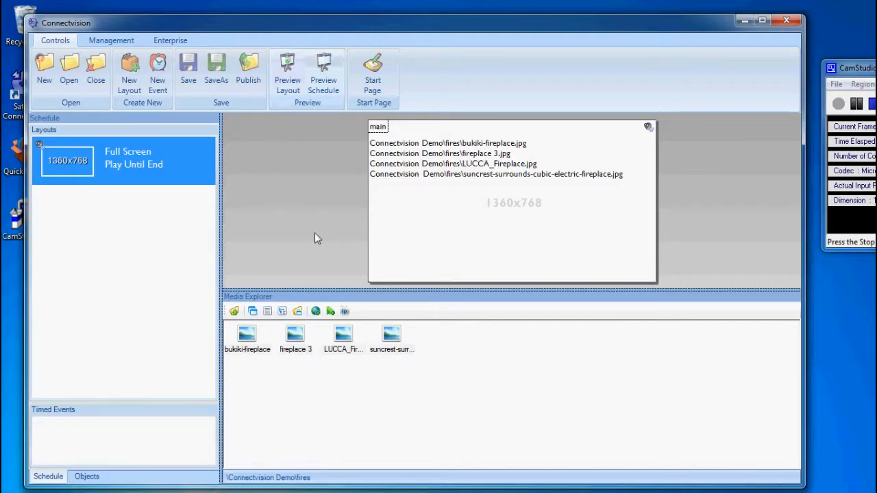
- Save the schedule to the _schedules folder as 'Fire Images 1'
left_click(217, 80)
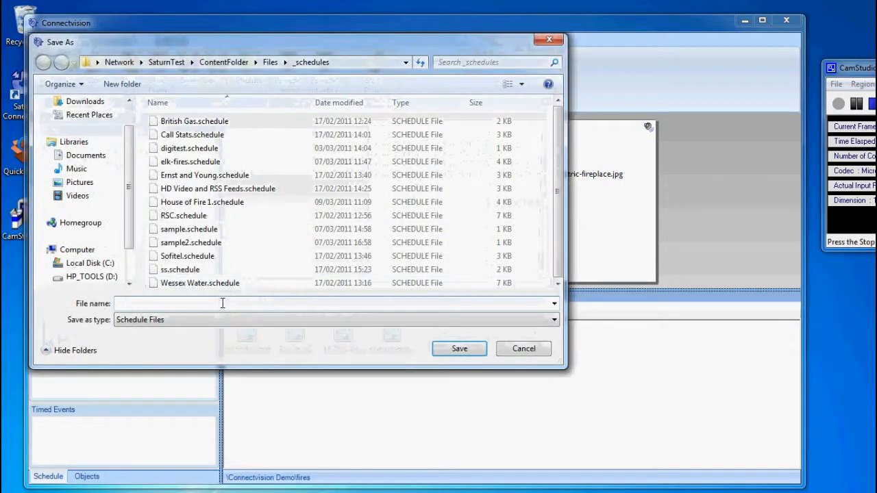
type("F")
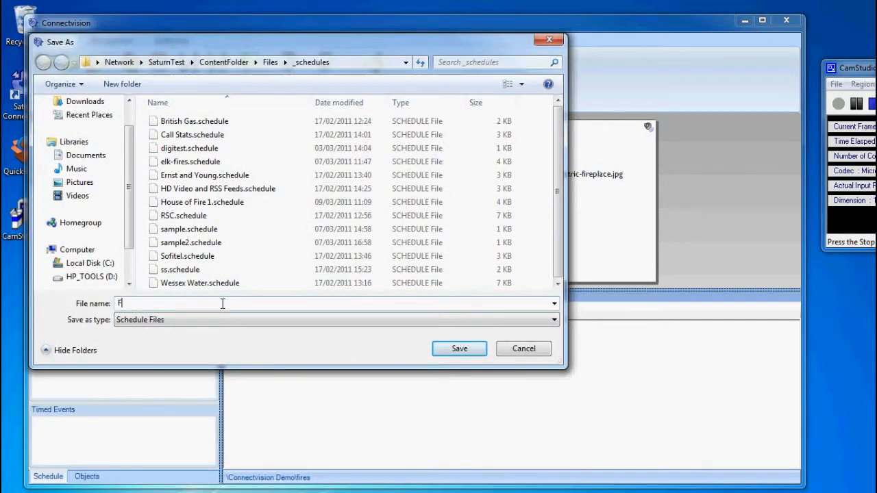
type("ires")
type("Images 1")
left_click(466, 354)
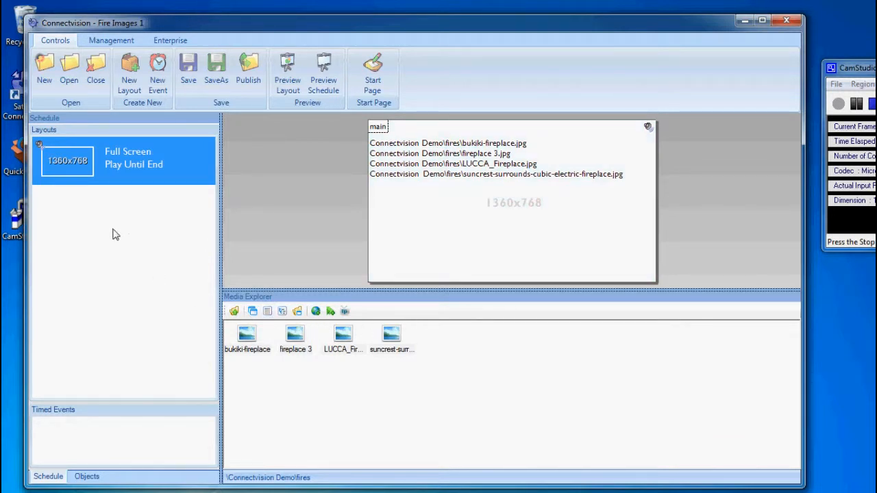
- Add a second Full Screen 1360x768 layout to the Fire Images 1 schedule
right_click(79, 207)
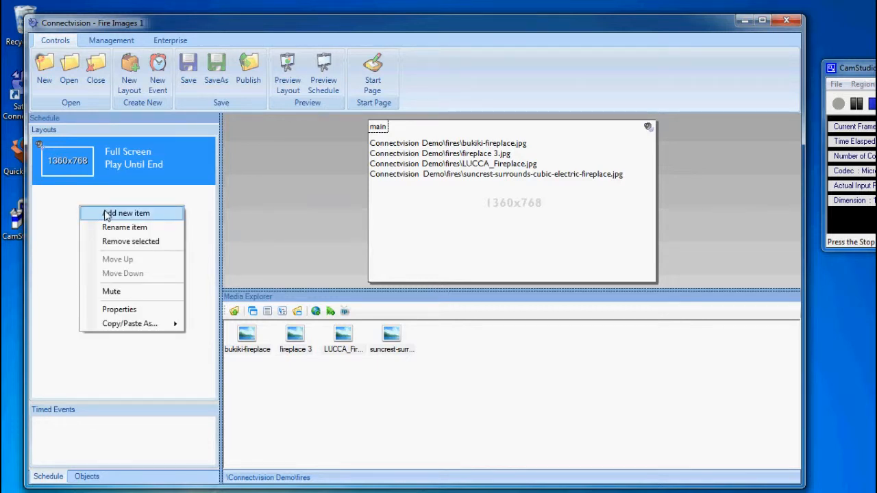
left_click(106, 214)
left_click(409, 193)
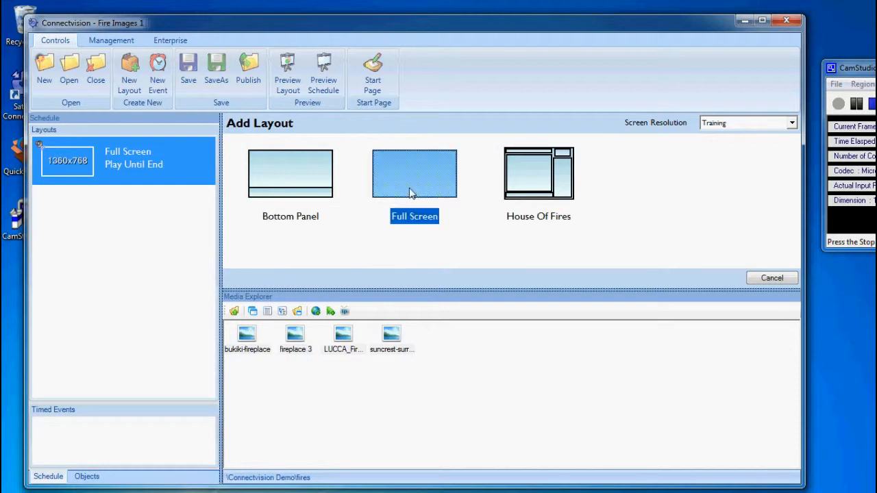
left_click(410, 193)
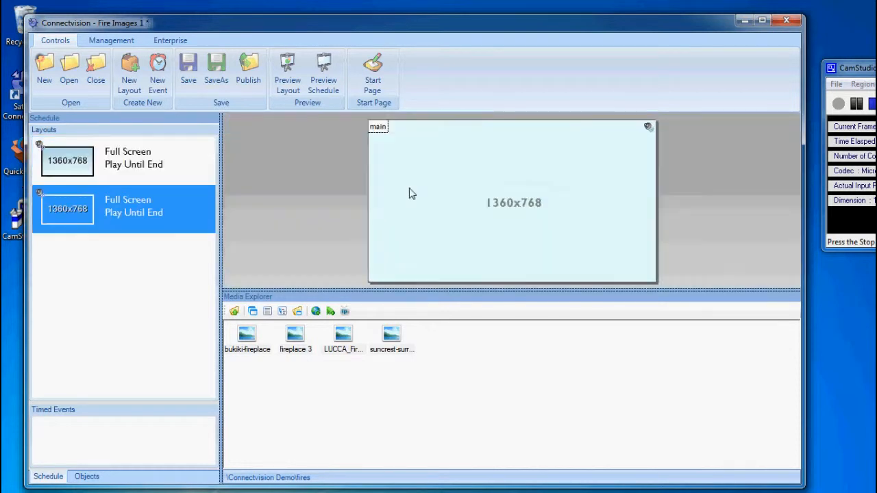
- With the new empty layout selected, open the video folder under Connectvision Demo in Media Explorer
left_click(92, 166)
left_click(85, 210)
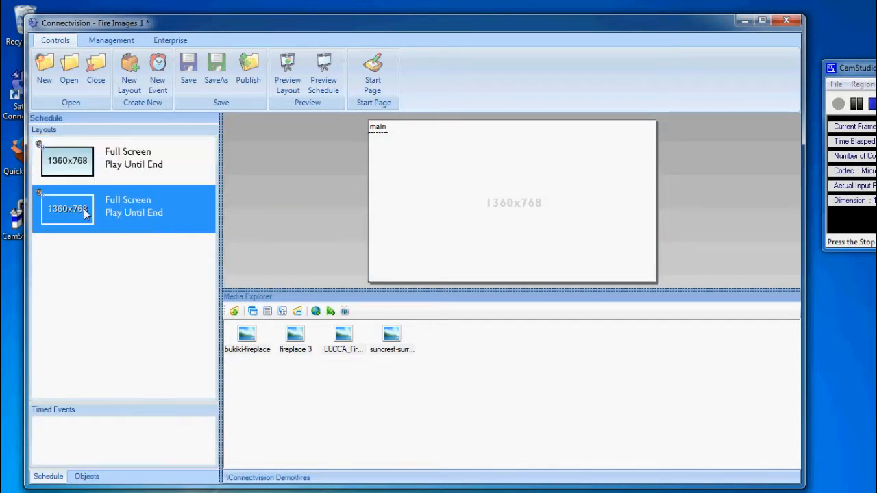
left_click(233, 311)
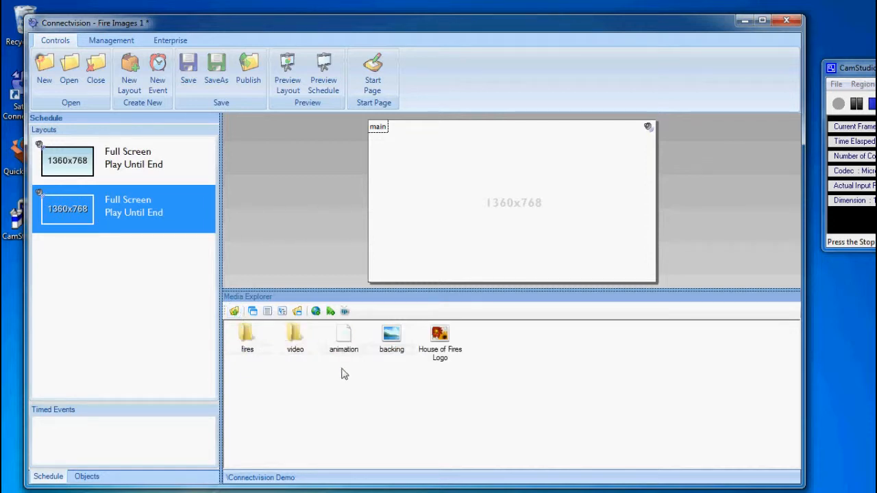
double_click(296, 336)
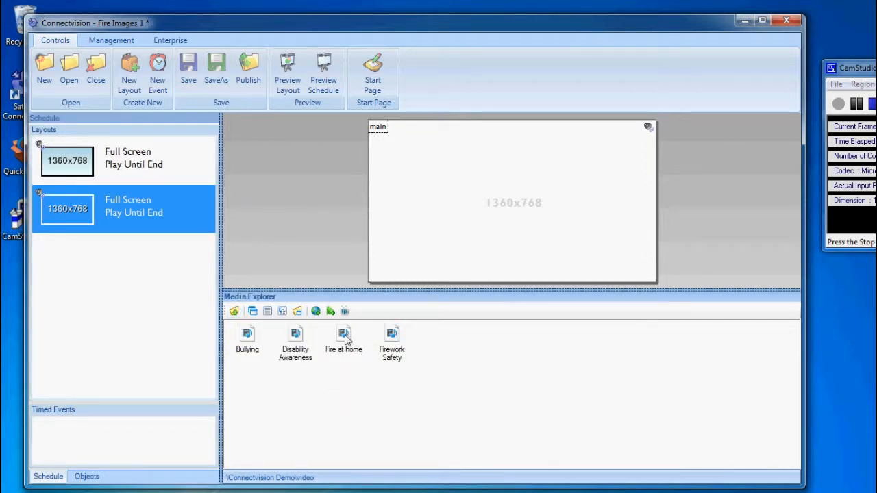
- Place Fire at home.mp4 in the second layout's main zone and preview that layout full screen
left_click_drag(343, 336, 425, 214)
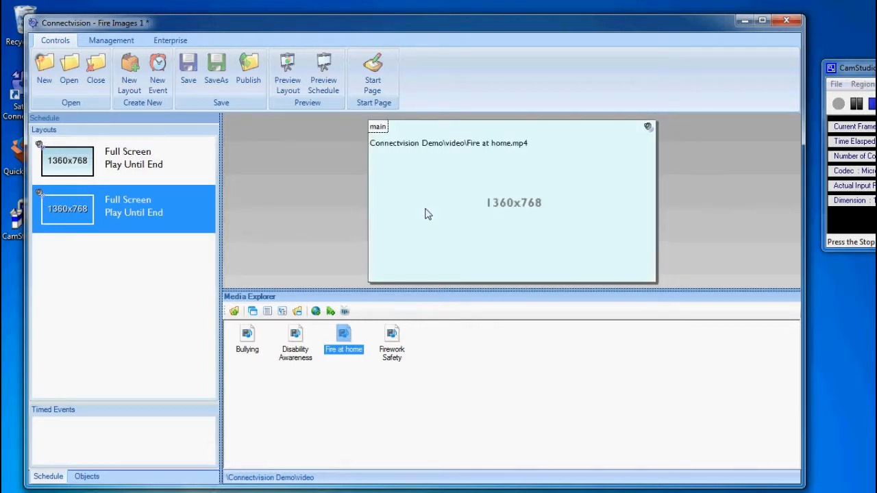
left_click(68, 162)
left_click(74, 218)
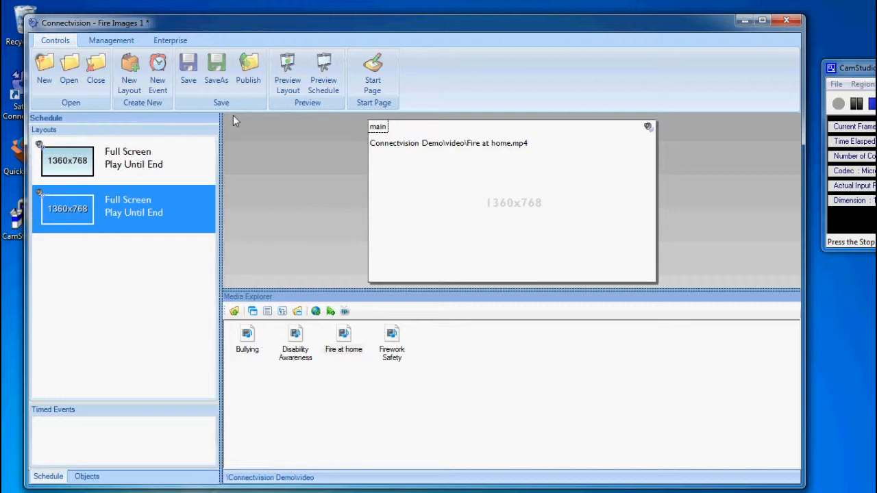
left_click(288, 64)
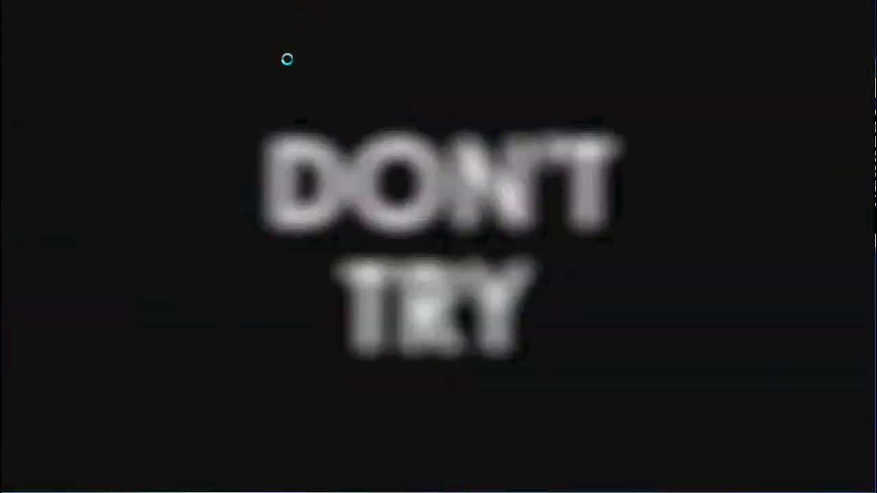
key("Escape")
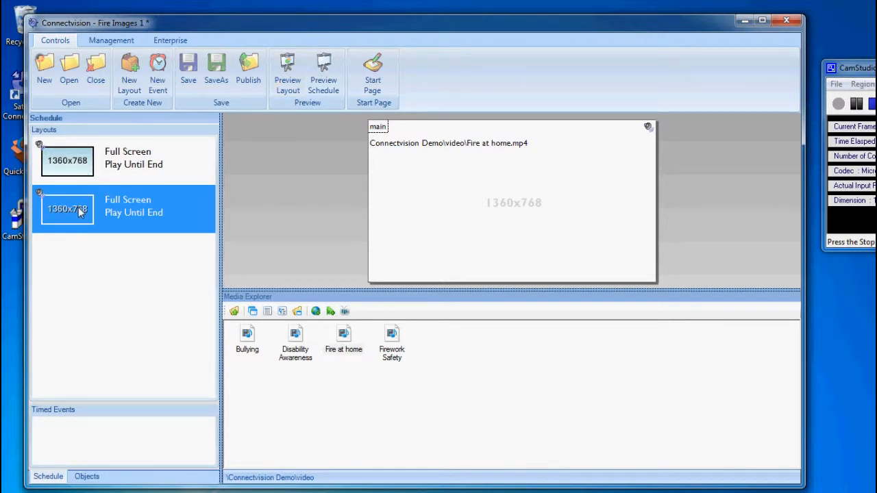
- Give the Fire at home video a Fades In entry transition
double_click(411, 192)
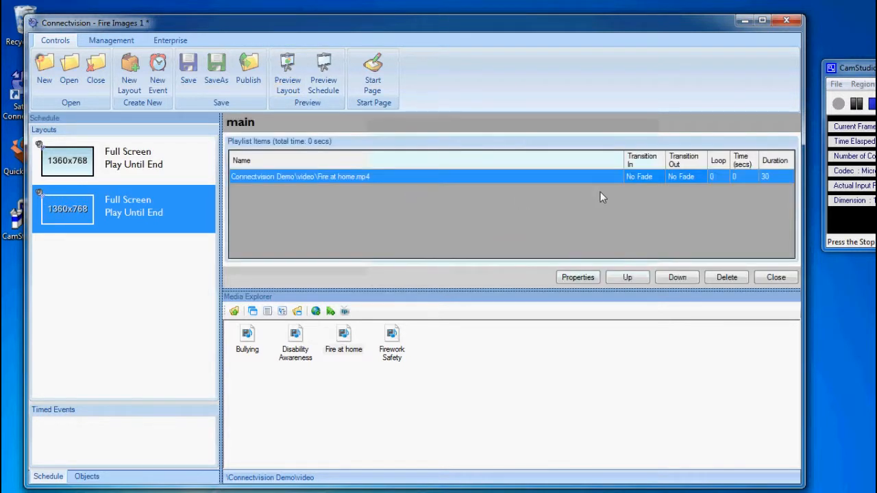
double_click(638, 176)
left_click(483, 241)
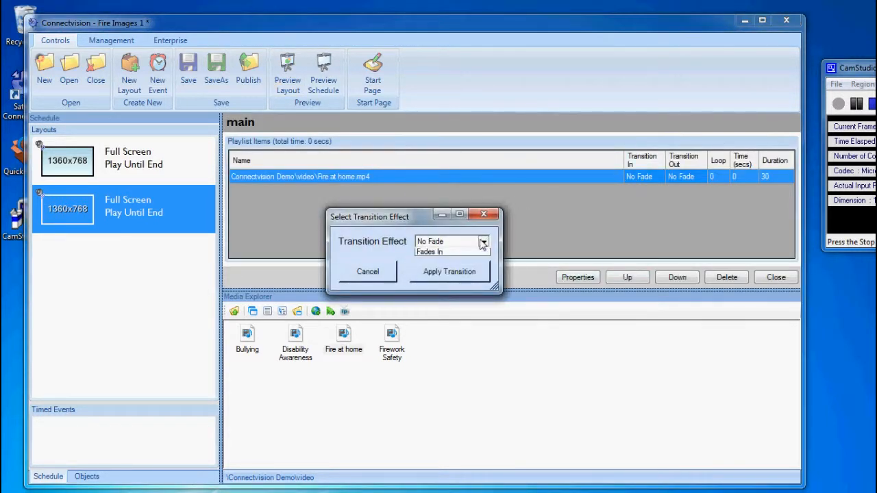
left_click(472, 261)
left_click(463, 271)
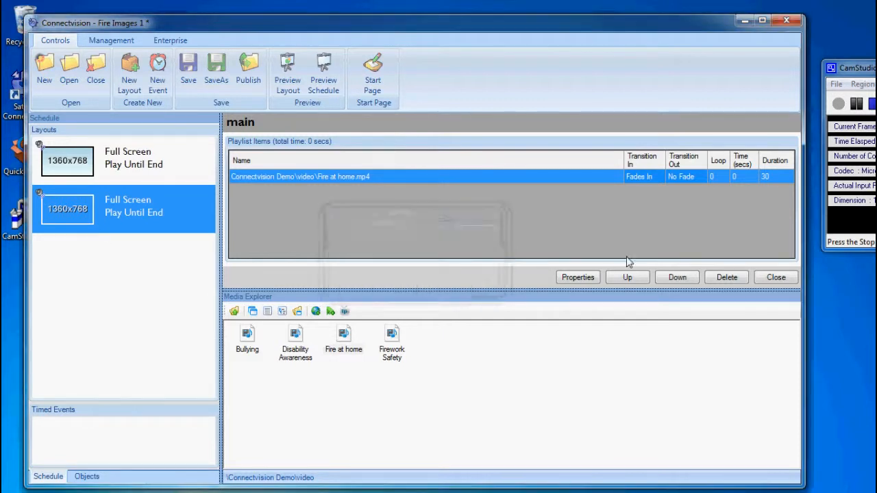
- Give the Fire at home video a Fades Out exit transition
double_click(693, 176)
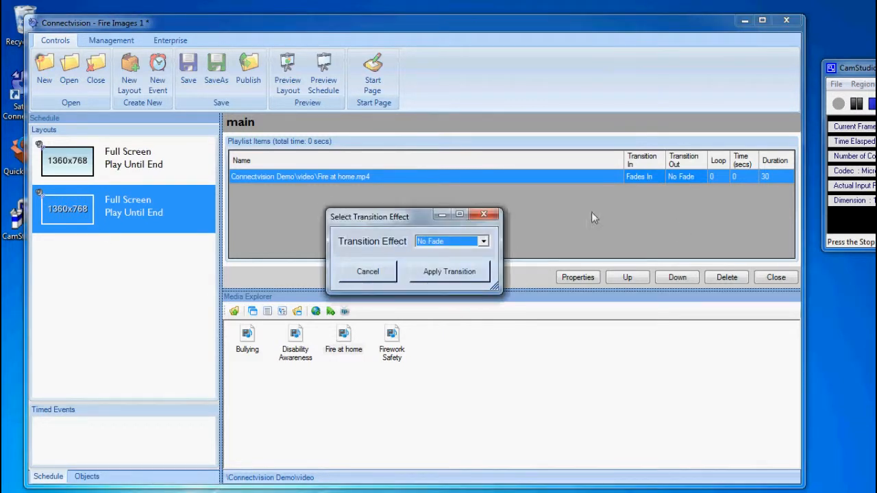
left_click(483, 241)
left_click(473, 261)
left_click(478, 272)
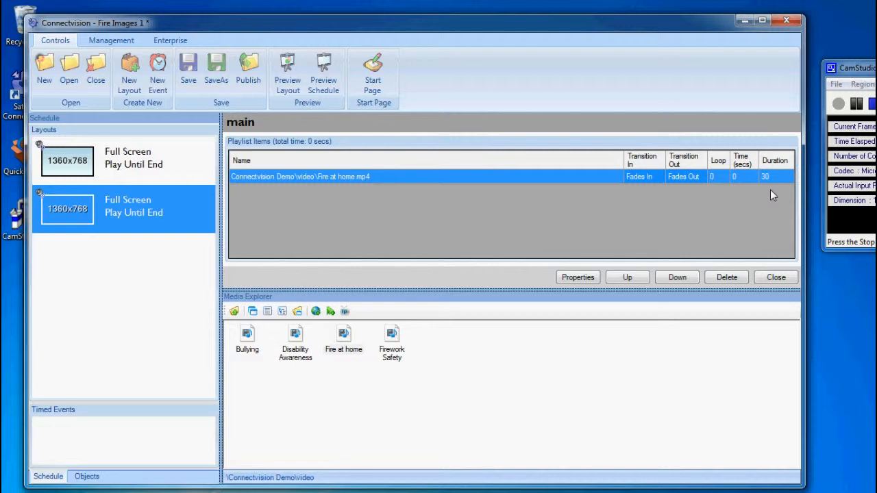
left_click(785, 278)
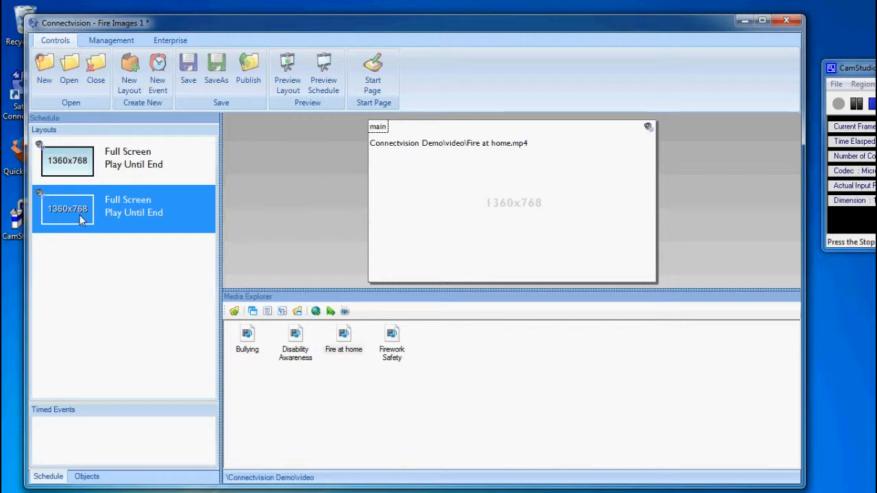
- Delete LUCCA_Fireplace.jpg and the suncrest image from the first layout's main playlist
left_click(79, 168)
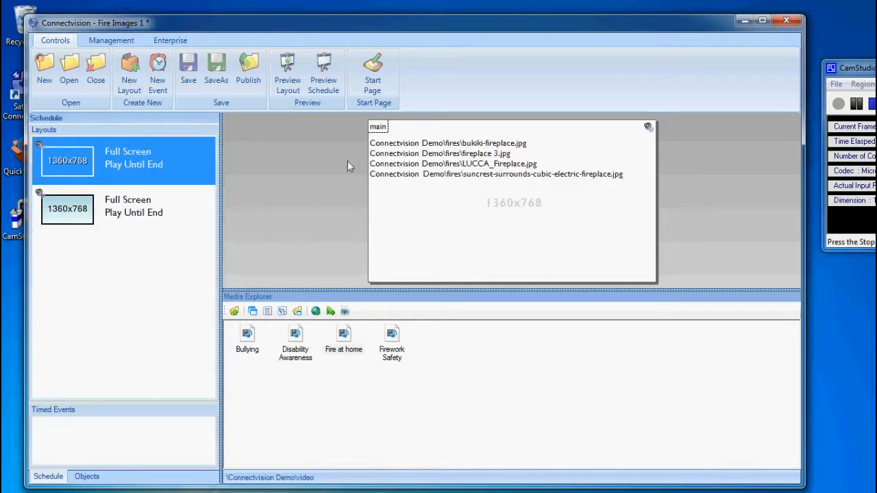
double_click(444, 206)
left_click(556, 205)
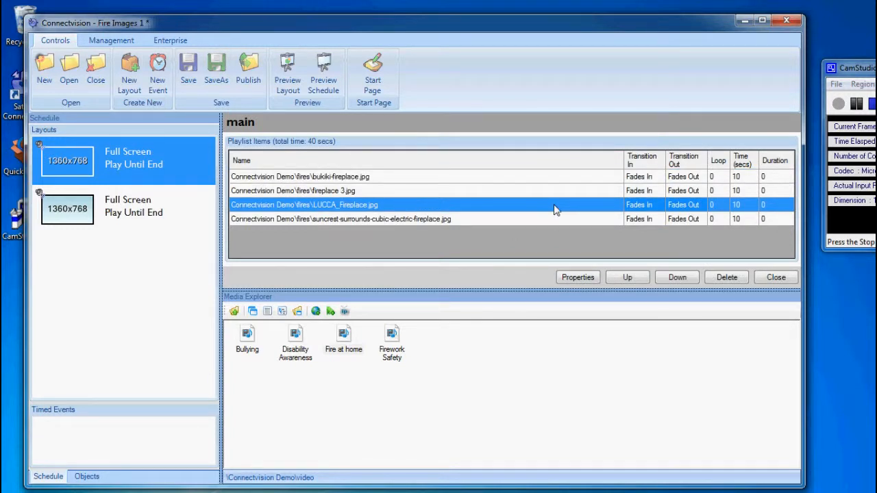
key("Delete")
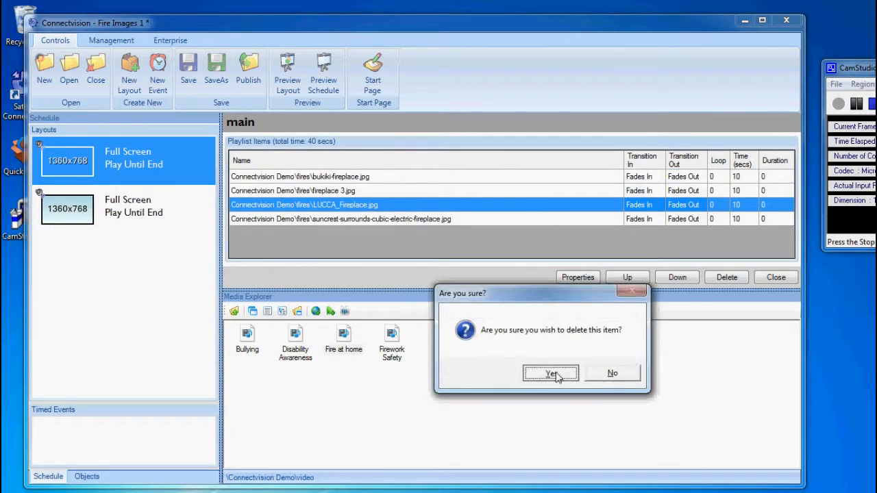
left_click(553, 372)
key("Delete")
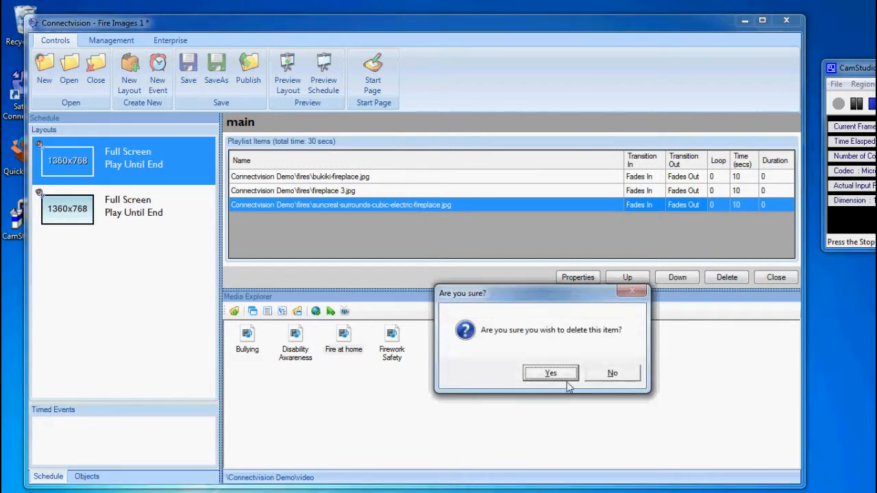
left_click(563, 377)
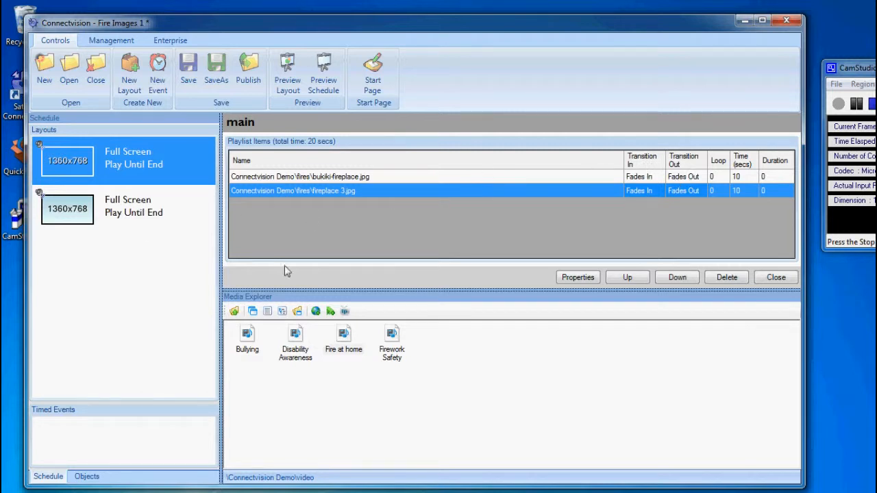
left_click(777, 277)
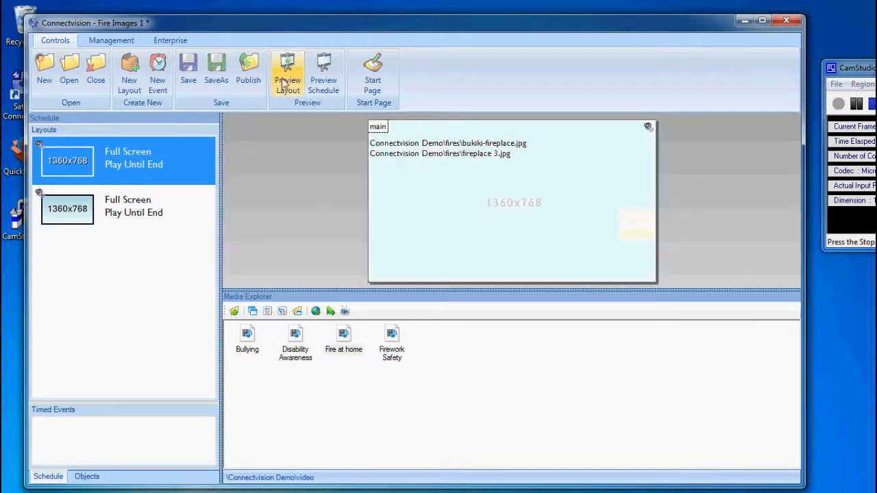
left_click(323, 76)
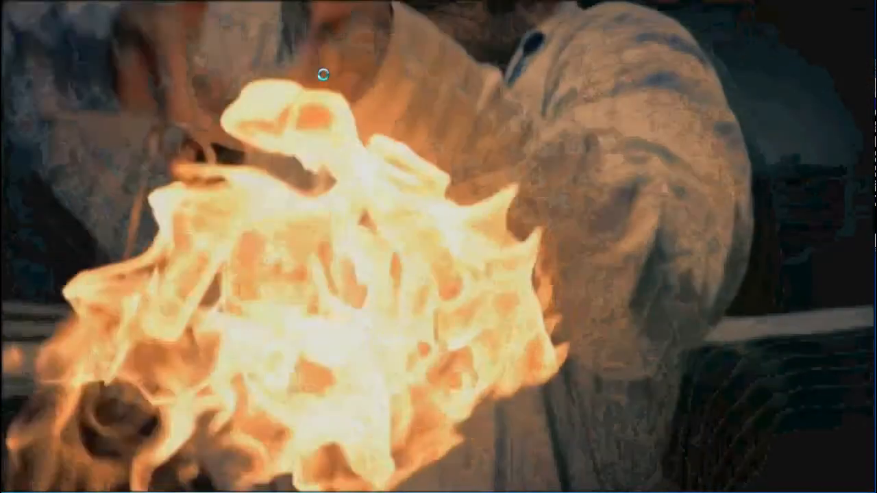
key("Escape")
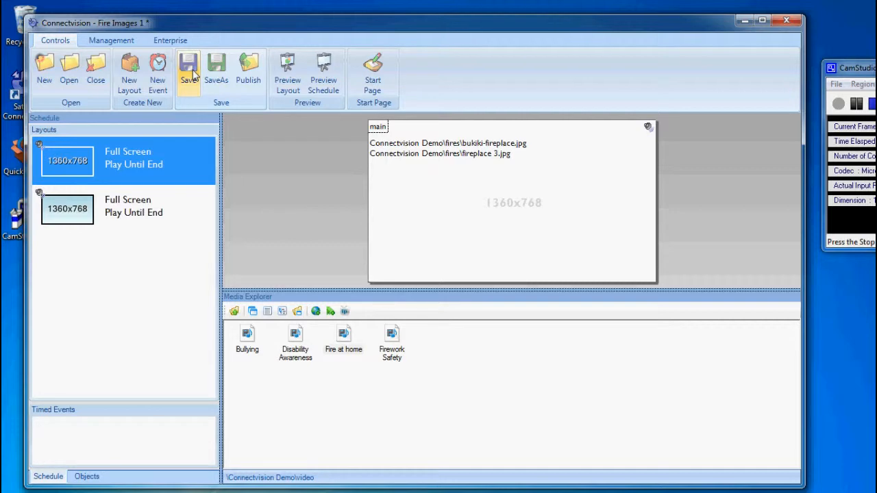
- Save Fire Images 1, then review the Publish options and cancel without publishing
left_click(193, 74)
left_click_drag(307, 28, 308, 31)
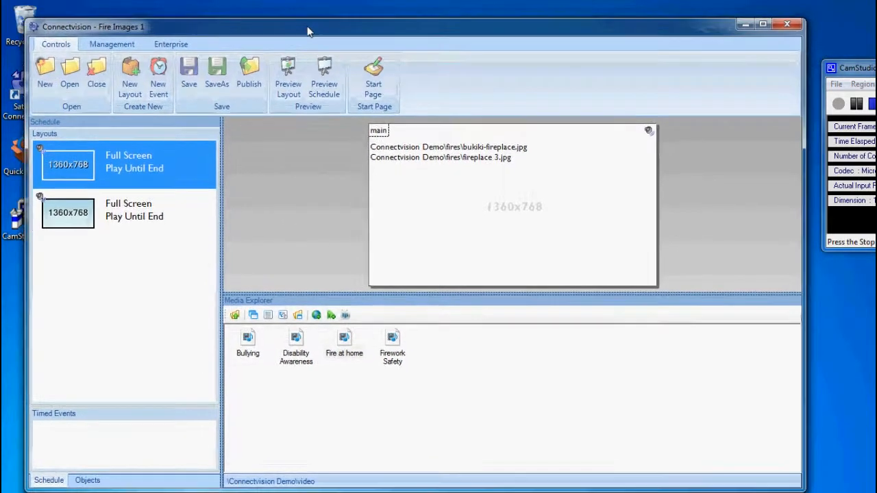
left_click(255, 72)
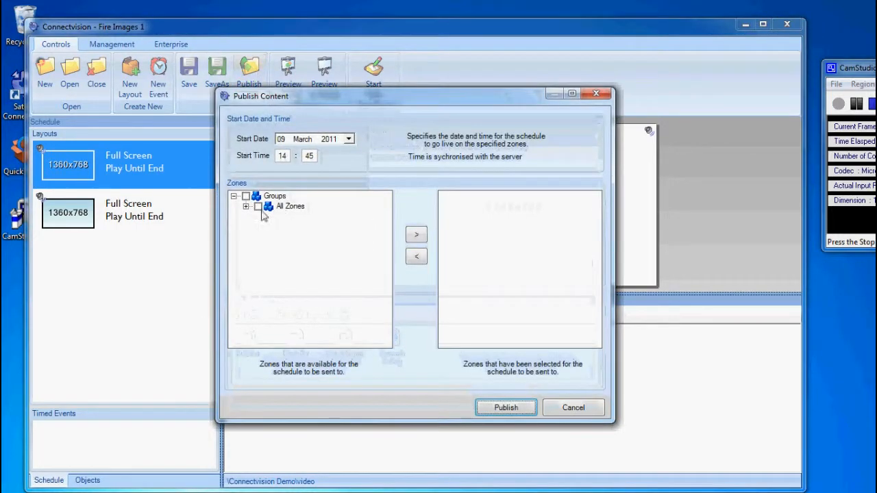
left_click(246, 206)
left_click(245, 206)
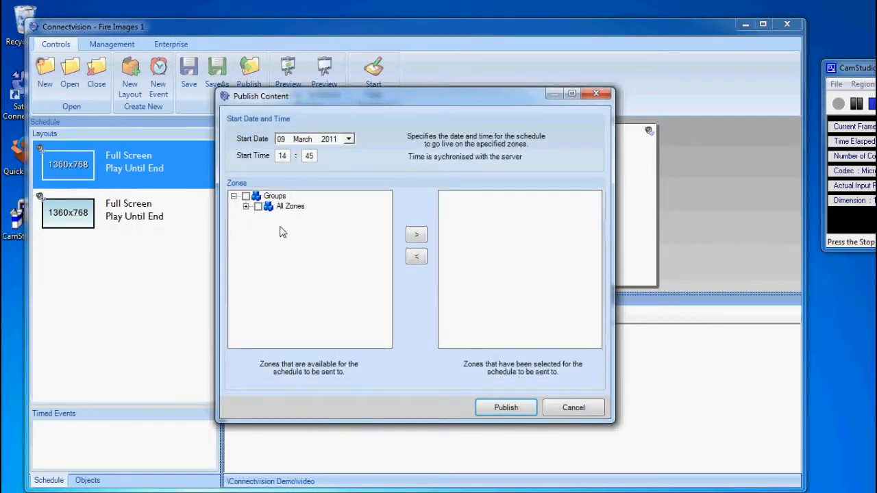
left_click(571, 409)
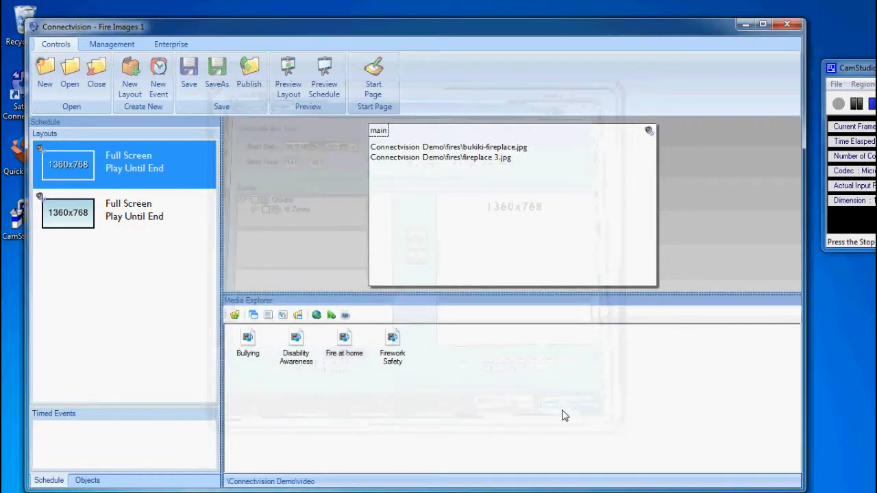